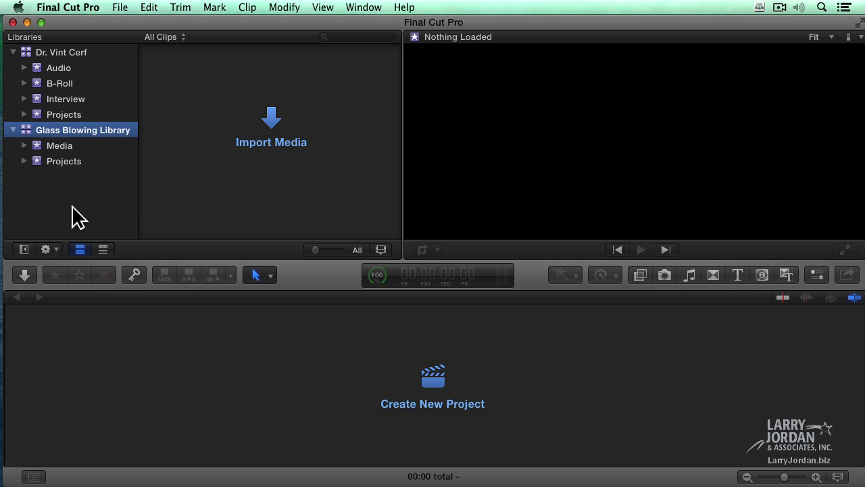
Start a new library named 'Stock Footage' and point it at the Final Cut Libraries folder.
{"action": "left_click", "coordinate": [116, 8]}
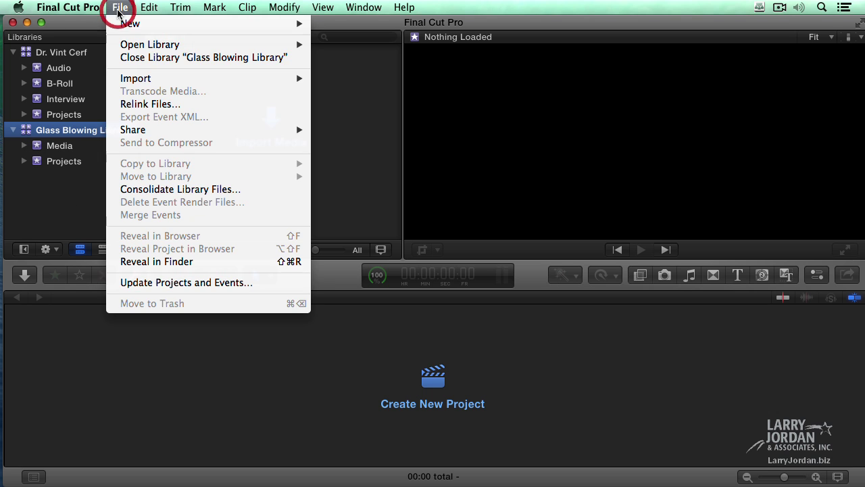
{"action": "mouse_move", "coordinate": [133, 30]}
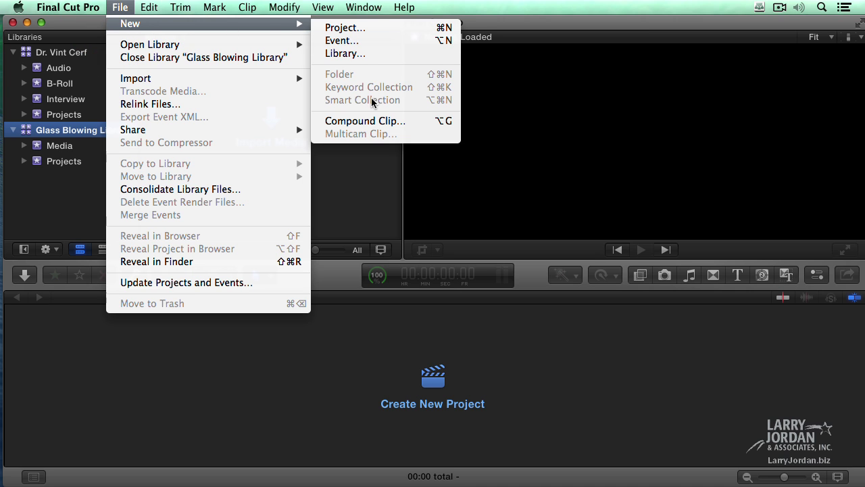
{"action": "left_click", "coordinate": [358, 56]}
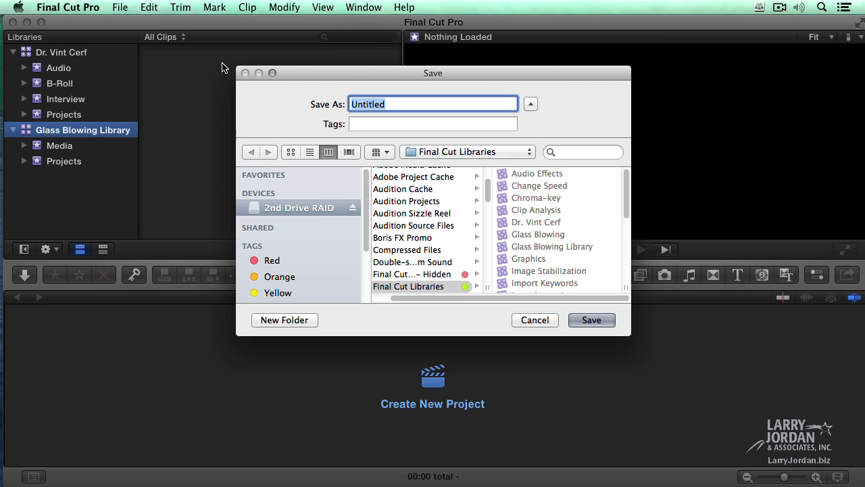
{"action": "type", "text": "Stock Footage"}
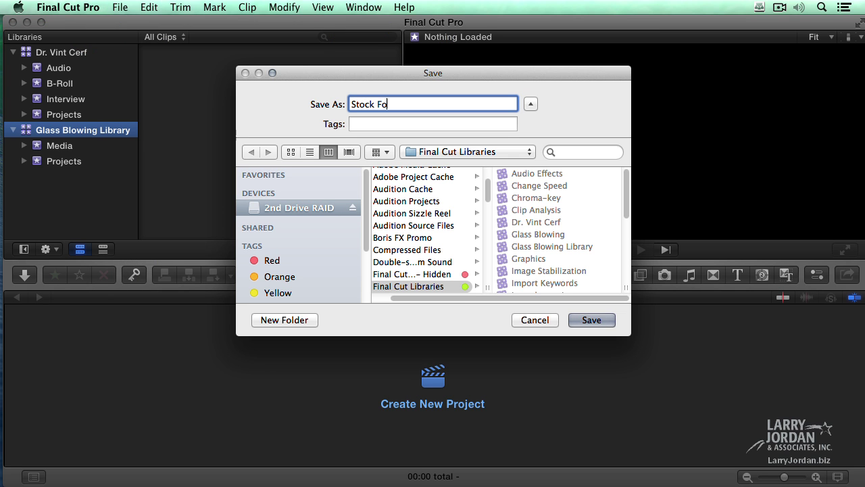
{"action": "left_click", "coordinate": [419, 287]}
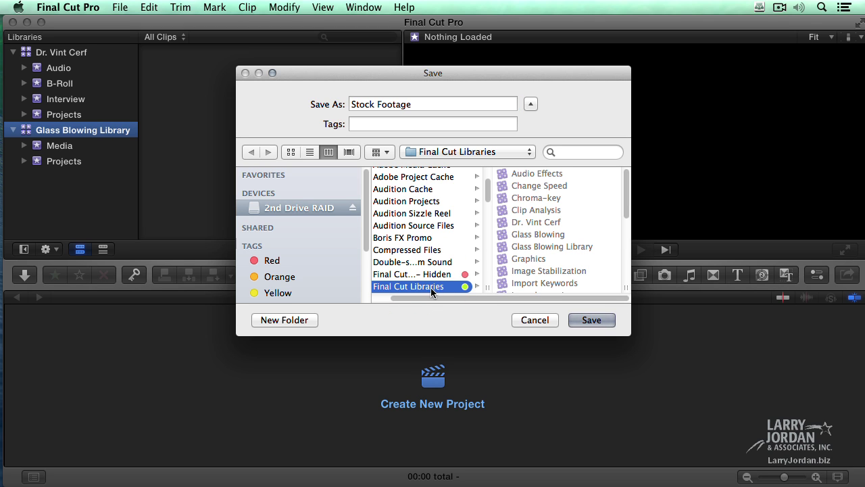
Save the Stock Footage library and rename its 2014-01-22 event to 'Media'.
{"action": "left_click", "coordinate": [591, 319]}
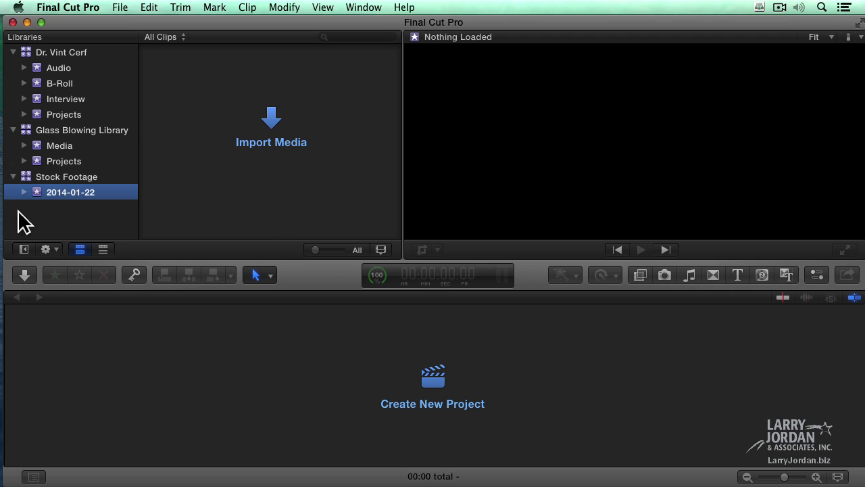
{"action": "left_click", "coordinate": [73, 193]}
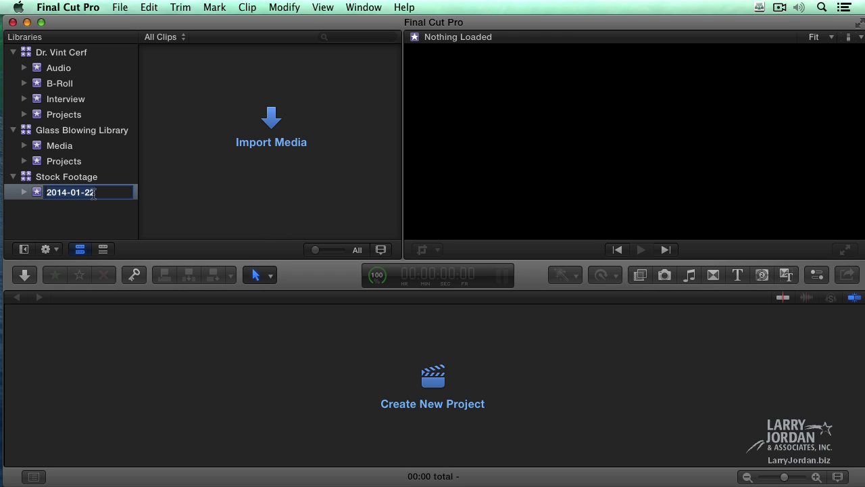
{"action": "type", "text": "Media"}
{"action": "key", "text": "Return"}
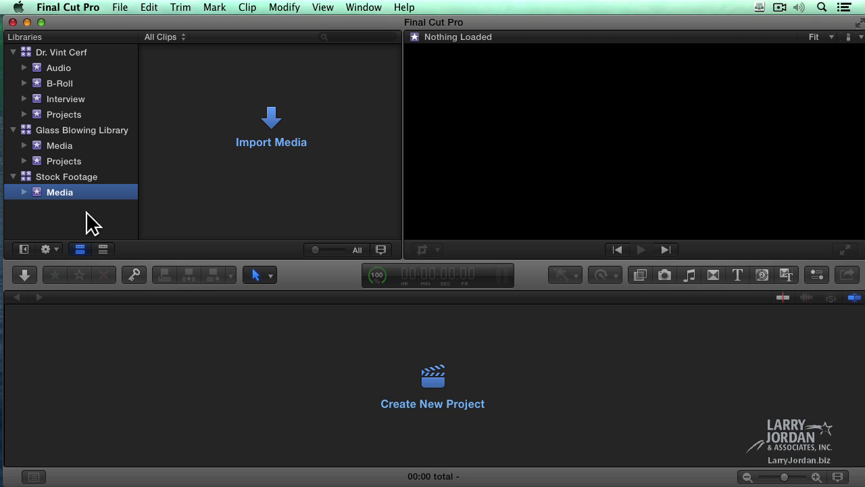
{"action": "left_click", "coordinate": [44, 178]}
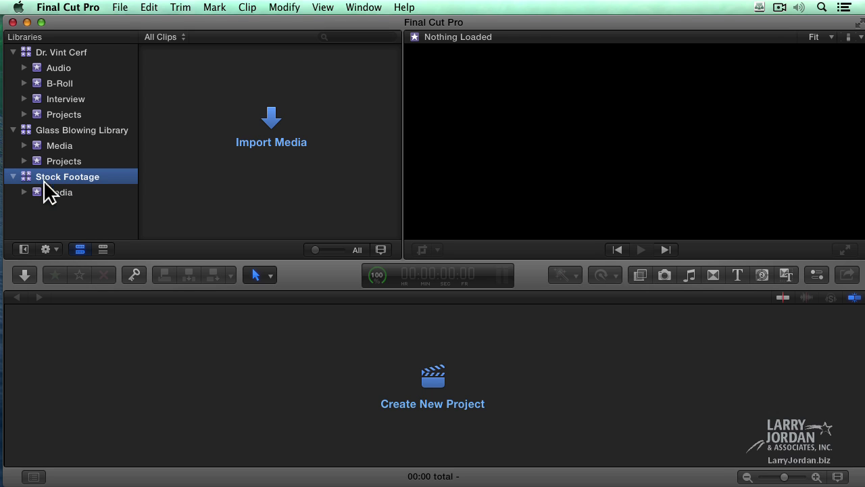
{"action": "left_click", "coordinate": [61, 193]}
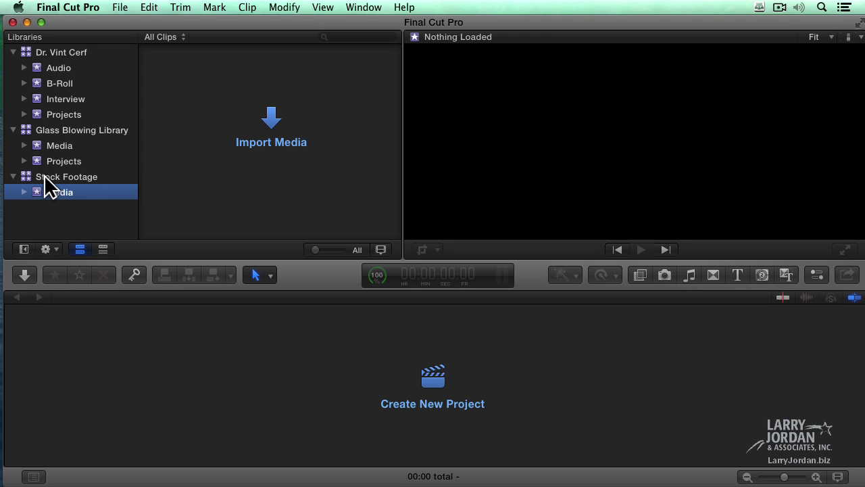
{"action": "mouse_move", "coordinate": [45, 186]}
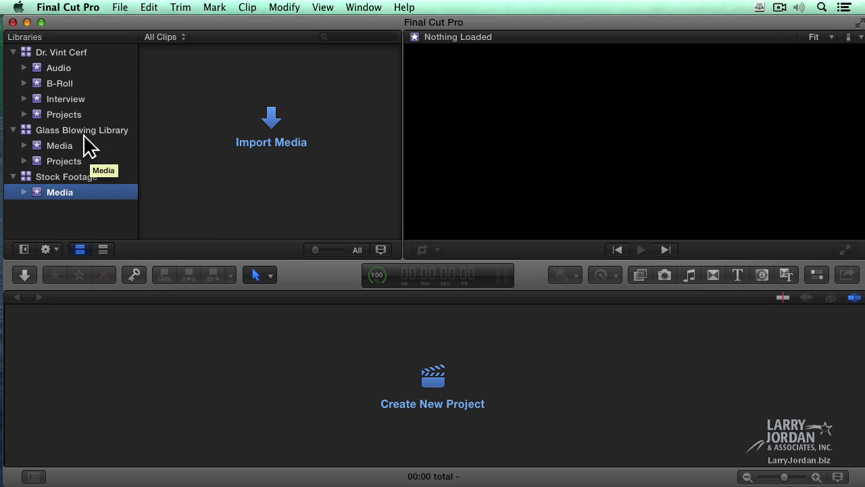
{"action": "left_click", "coordinate": [61, 133]}
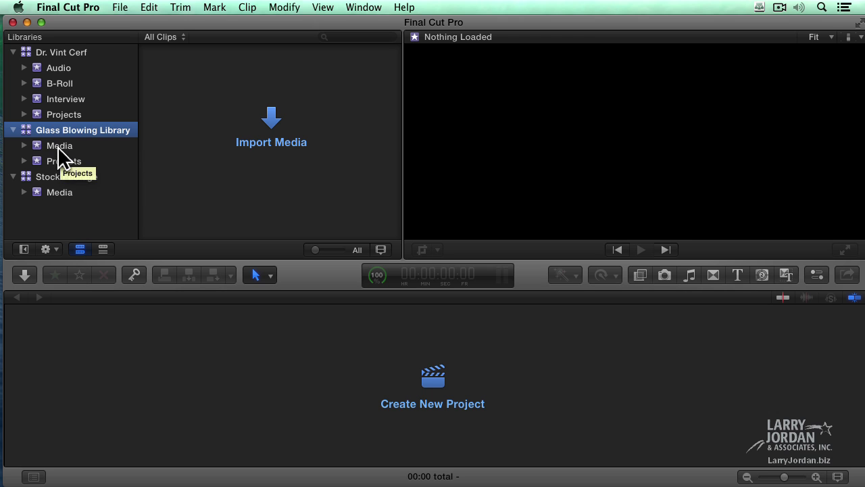
{"action": "left_click", "coordinate": [58, 145]}
{"action": "left_click", "coordinate": [58, 131]}
{"action": "left_click", "coordinate": [59, 144]}
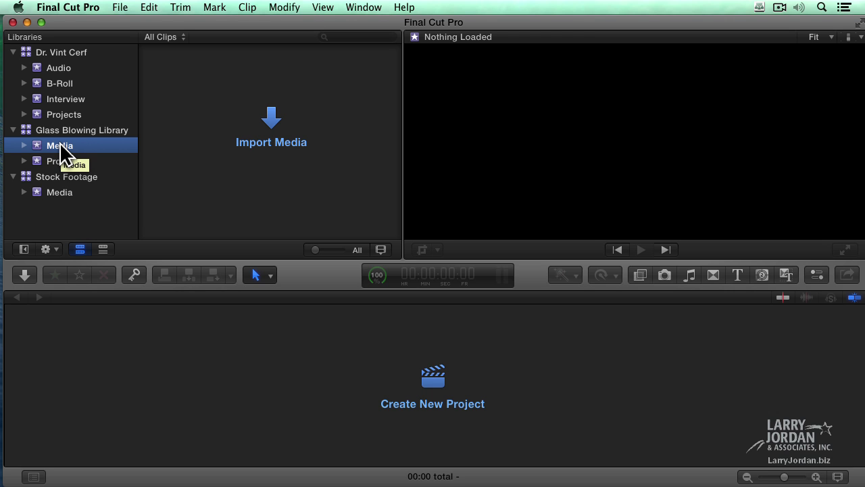
{"action": "left_click", "coordinate": [69, 131]}
{"action": "left_click", "coordinate": [62, 145]}
{"action": "left_click", "coordinate": [64, 193]}
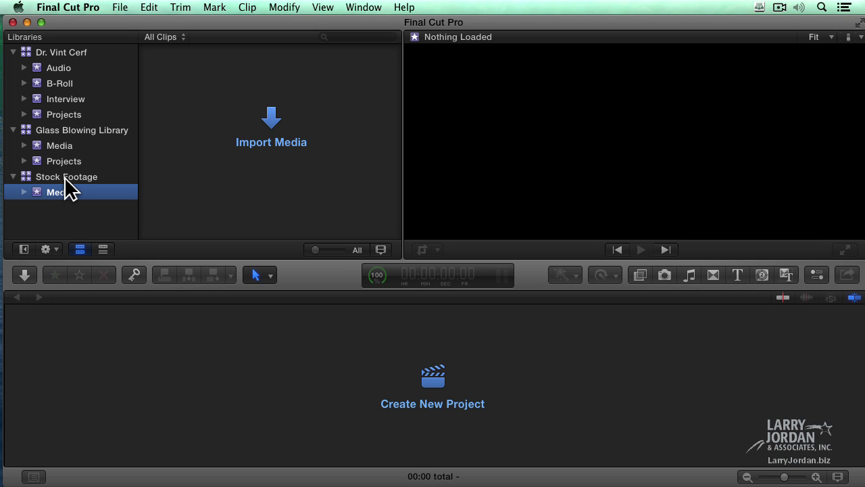
Go to File > Import to reach the Media import command.
{"action": "left_click", "coordinate": [120, 8]}
{"action": "mouse_move", "coordinate": [154, 81]}
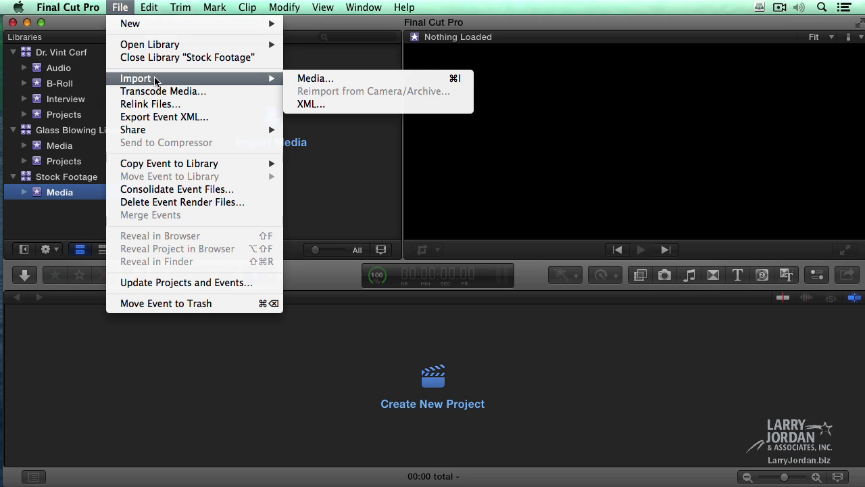
Open the Media Import window and show the connected iPhone's images.
{"action": "left_click", "coordinate": [359, 82]}
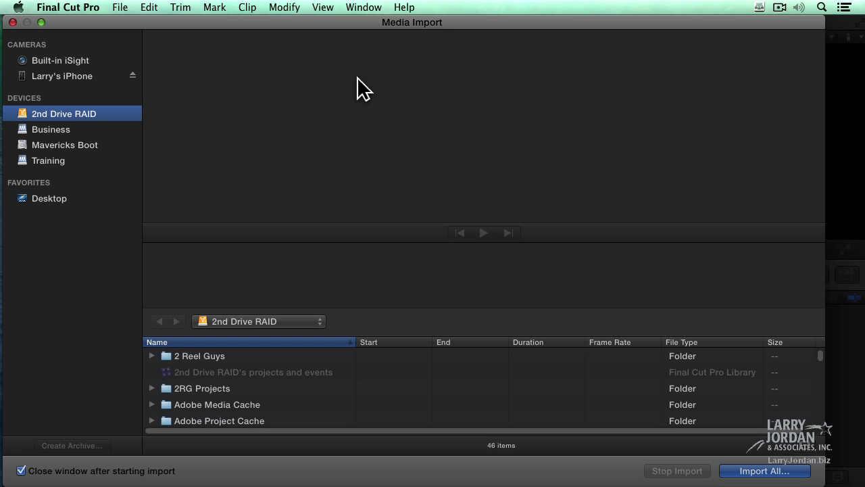
{"action": "left_click_drag", "start_coordinate": [292, 23], "coordinate": [320, 22]}
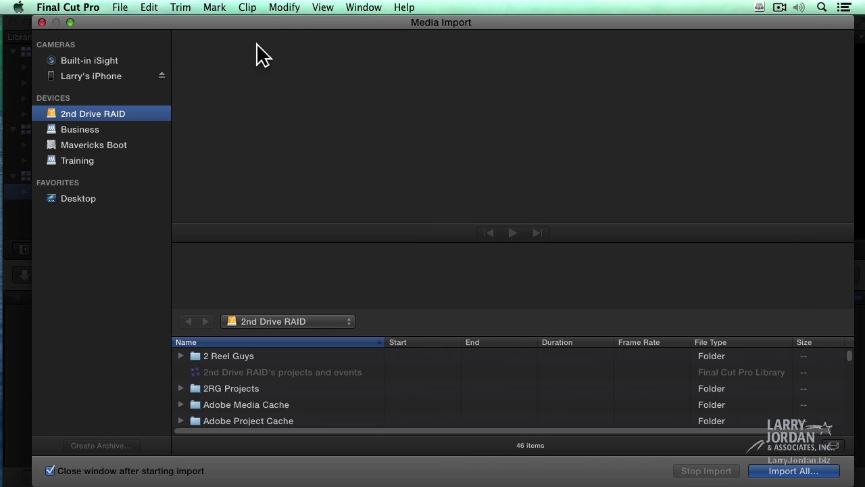
{"action": "left_click", "coordinate": [121, 80]}
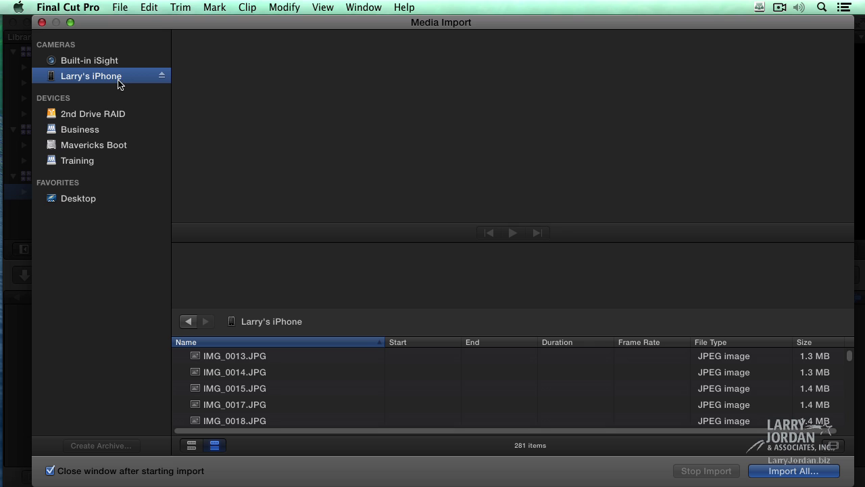
Preview the iPhone photo IMG_0013, then eject the iPhone.
{"action": "scroll", "coordinate": [287, 372], "scroll_direction": "down", "scroll_amount": 20}
{"action": "scroll", "coordinate": [298, 374], "scroll_direction": "down", "scroll_amount": 20}
{"action": "scroll", "coordinate": [298, 374], "scroll_direction": "up", "scroll_amount": 20}
{"action": "left_click", "coordinate": [238, 355]}
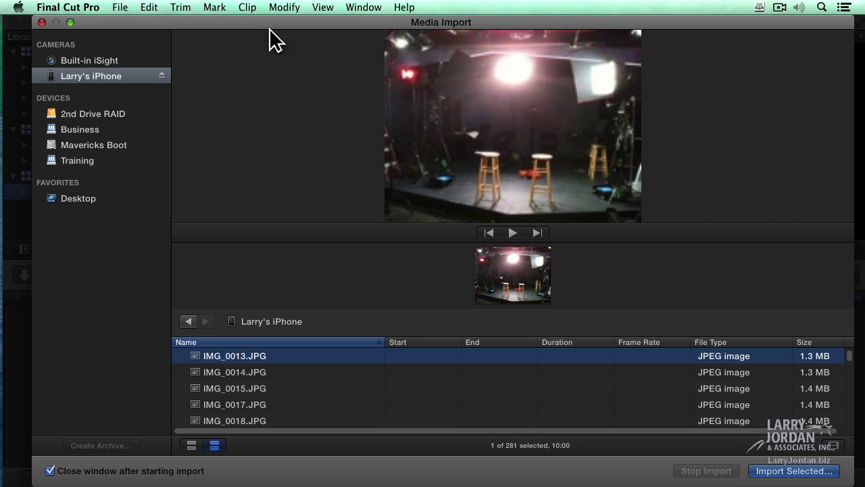
{"action": "left_click", "coordinate": [162, 77]}
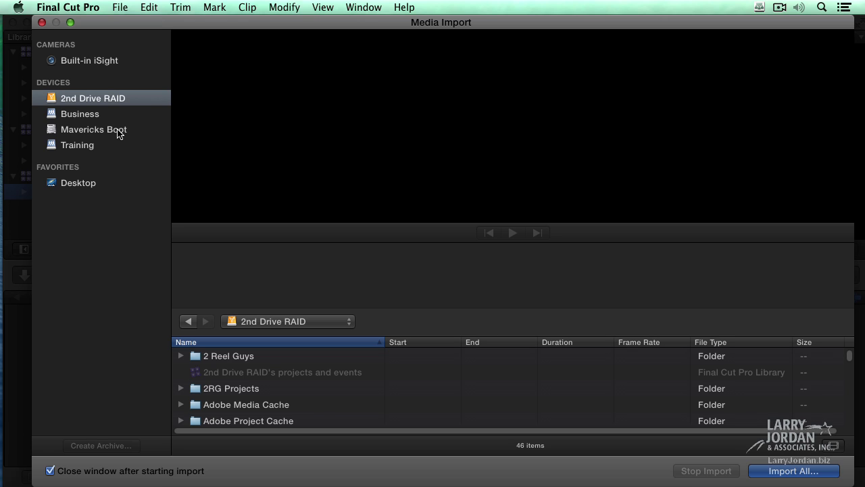
Browse the 2nd Drive RAID and select its Training Media folder.
{"action": "left_click", "coordinate": [136, 99]}
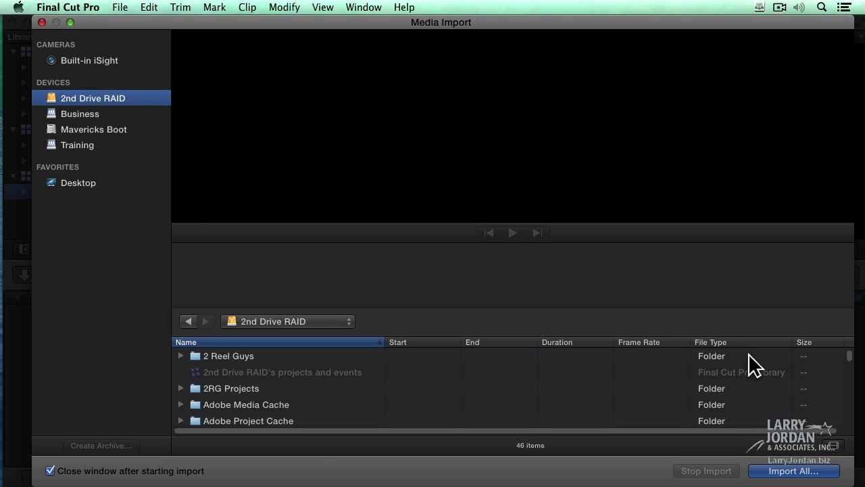
{"action": "left_click_drag", "start_coordinate": [850, 361], "coordinate": [790, 411]}
{"action": "left_click", "coordinate": [198, 390]}
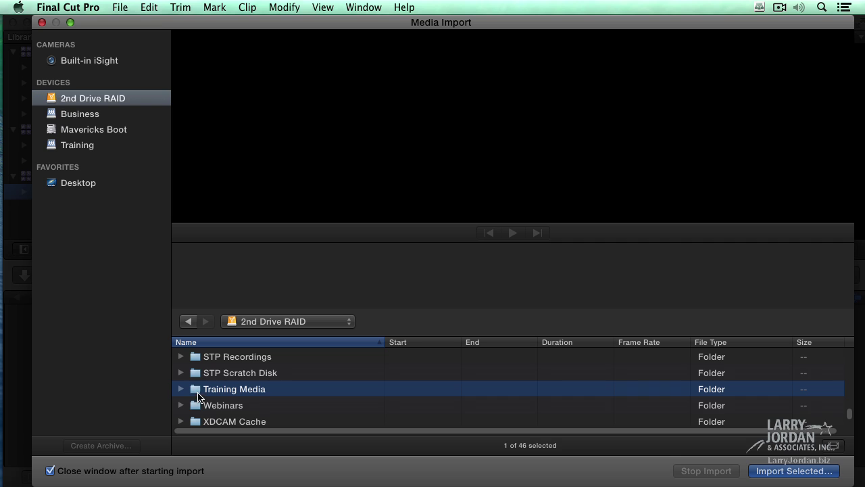
Add Training Media to the Favorites sidebar and browse its 42 items from there.
{"action": "left_click_drag", "start_coordinate": [195, 395], "coordinate": [70, 166]}
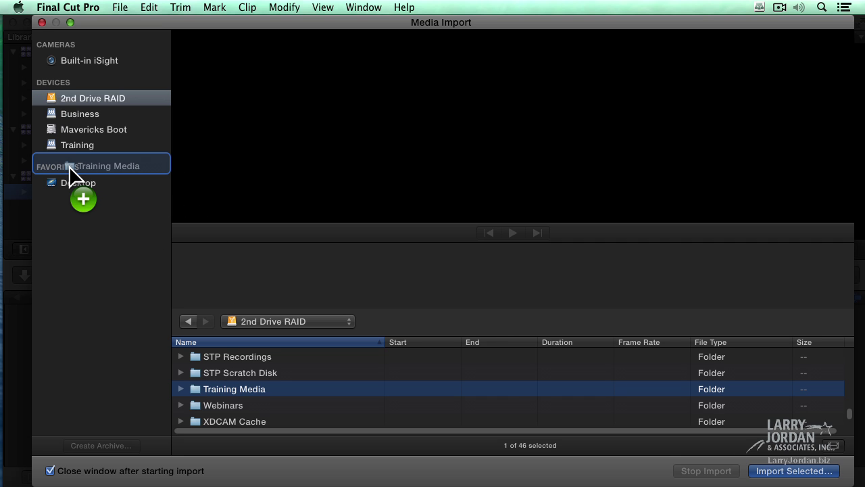
{"action": "left_click_drag", "start_coordinate": [69, 166], "coordinate": [70, 169]}
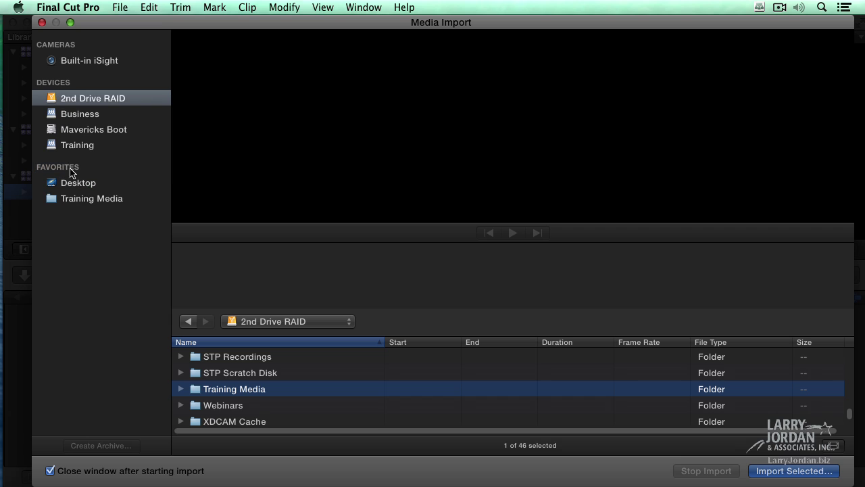
{"action": "left_click", "coordinate": [57, 203]}
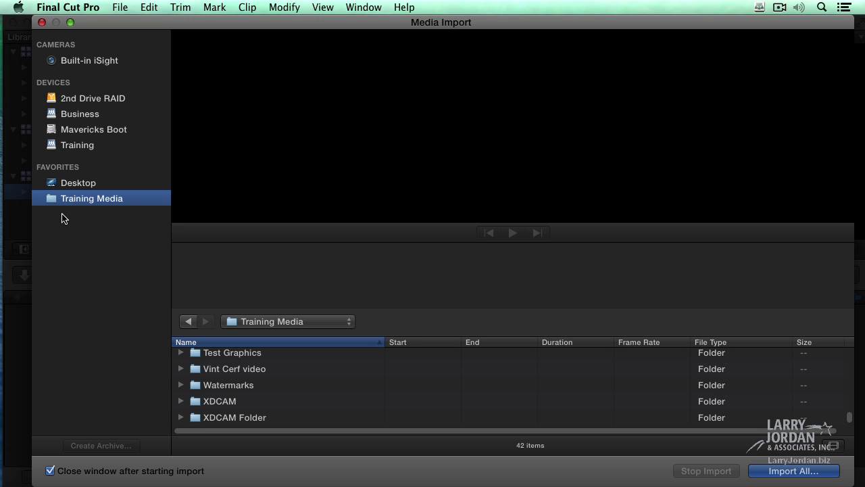
{"action": "left_click", "coordinate": [66, 187]}
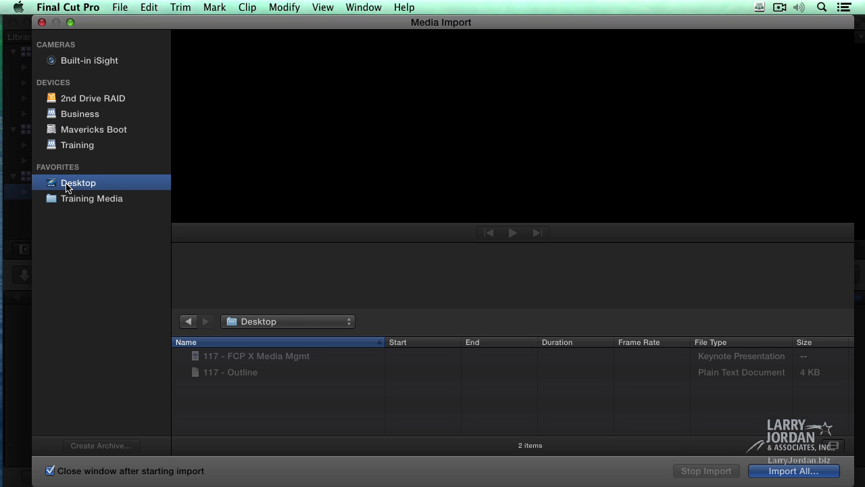
{"action": "left_click", "coordinate": [56, 205]}
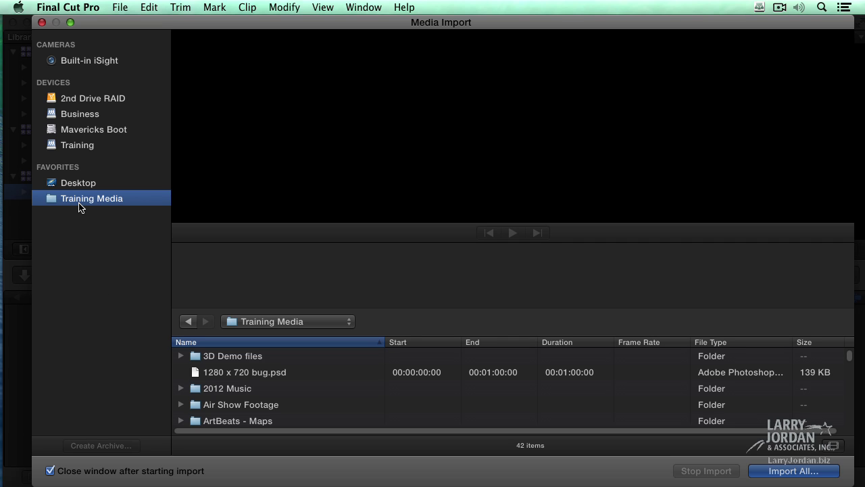
Expand Pond5 to show Animals, Dancing, People, Scenic and Space, then select Space.
{"action": "scroll", "coordinate": [228, 415], "scroll_direction": "down", "scroll_amount": 10}
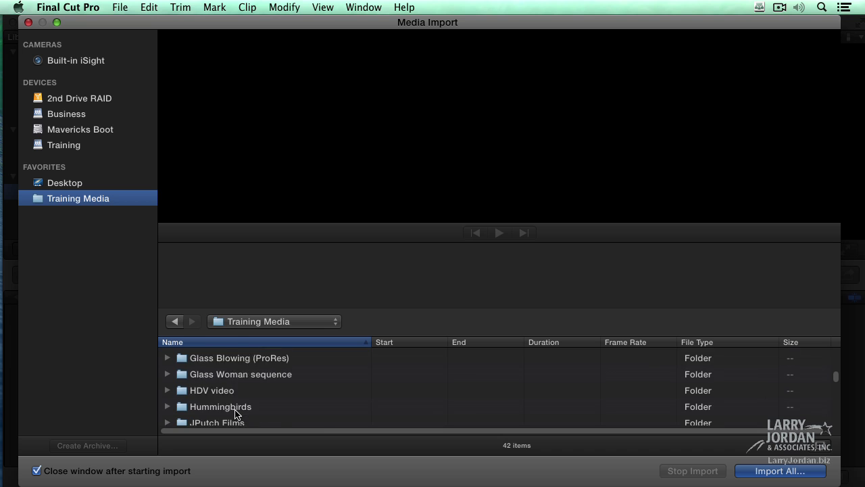
{"action": "scroll", "coordinate": [235, 413], "scroll_direction": "down", "scroll_amount": 5}
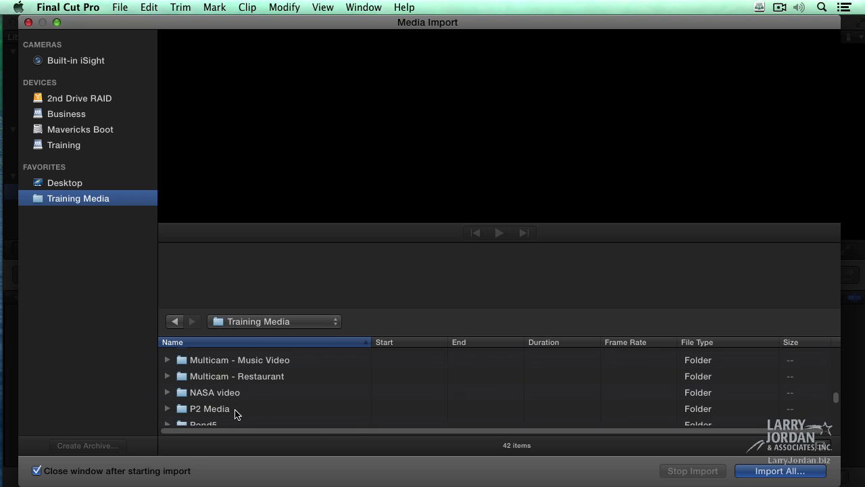
{"action": "left_click", "coordinate": [182, 394]}
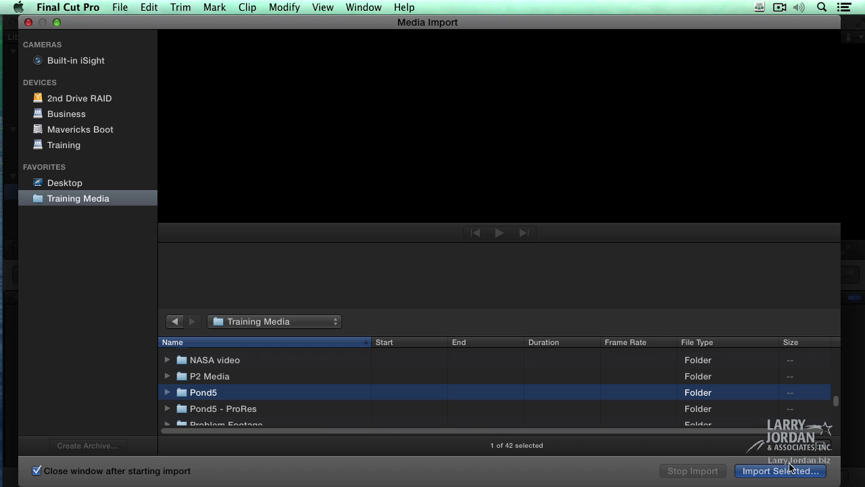
{"action": "left_click", "coordinate": [168, 393]}
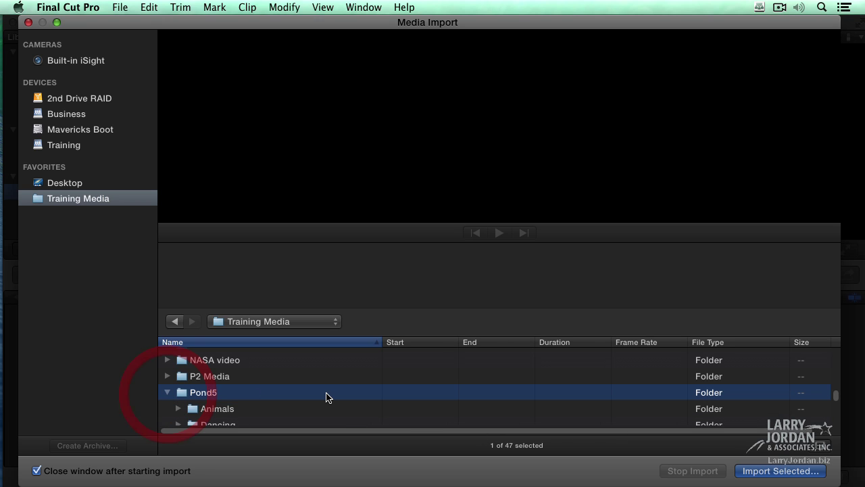
{"action": "scroll", "coordinate": [324, 399], "scroll_direction": "down", "scroll_amount": 2}
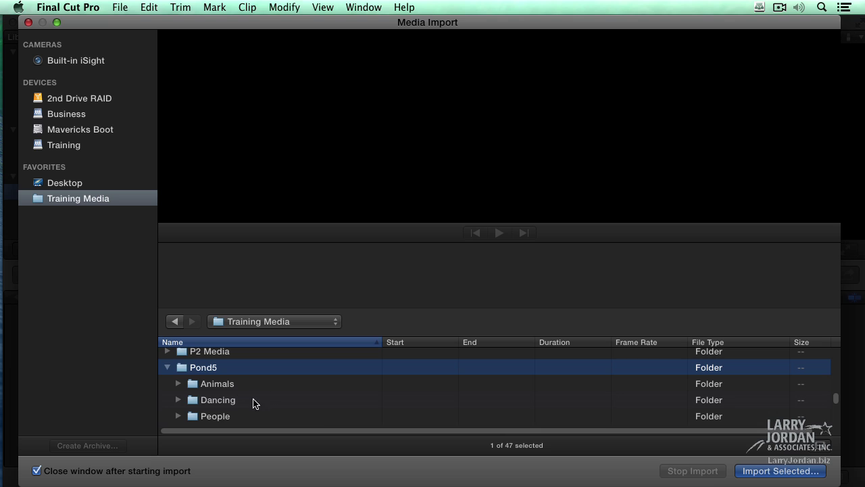
{"action": "scroll", "coordinate": [279, 407], "scroll_direction": "down", "scroll_amount": 1}
{"action": "scroll", "coordinate": [257, 406], "scroll_direction": "down", "scroll_amount": 1}
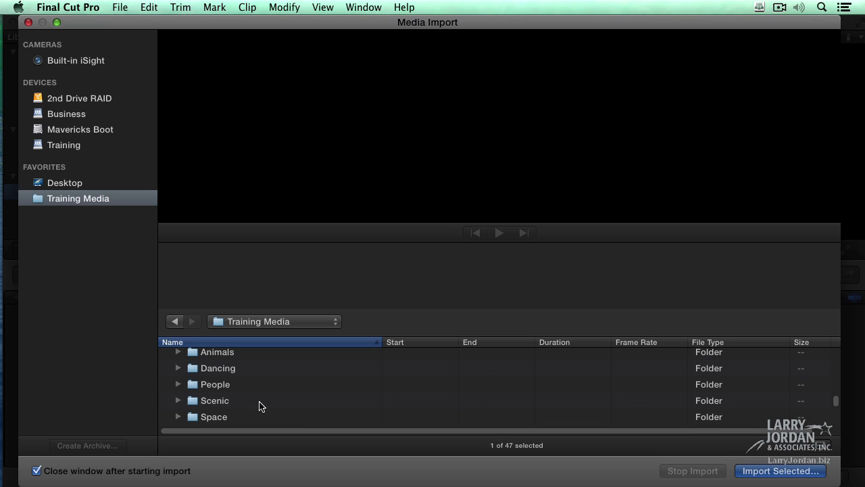
{"action": "left_click", "coordinate": [219, 419]}
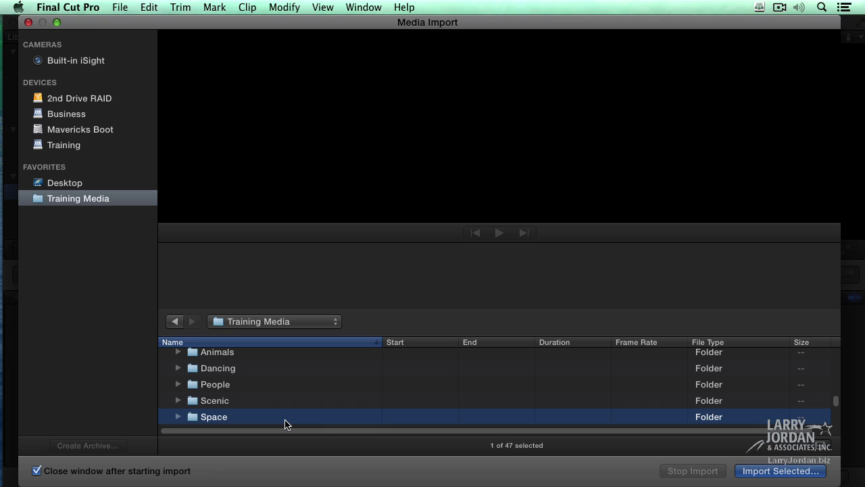
{"action": "scroll", "coordinate": [242, 413], "scroll_direction": "up", "scroll_amount": 4}
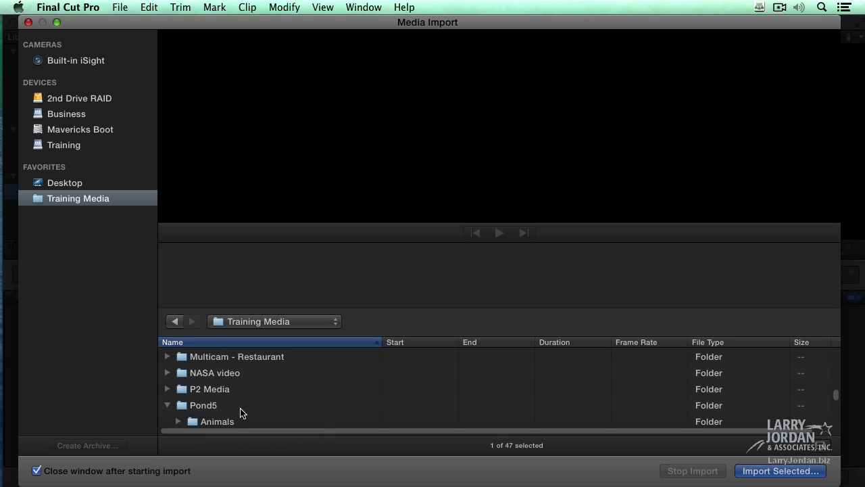
Reselect the Pond5 folder and choose Import Selected for it.
{"action": "left_click", "coordinate": [181, 408]}
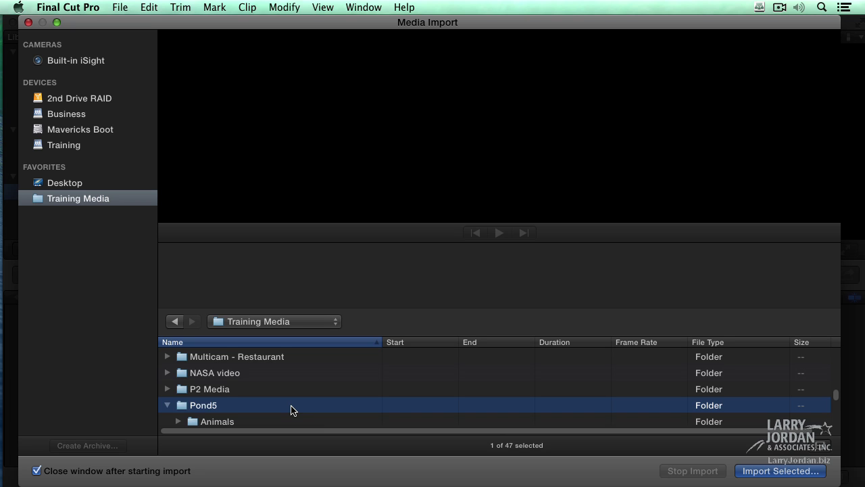
{"action": "scroll", "coordinate": [291, 410], "scroll_direction": "down", "scroll_amount": 5}
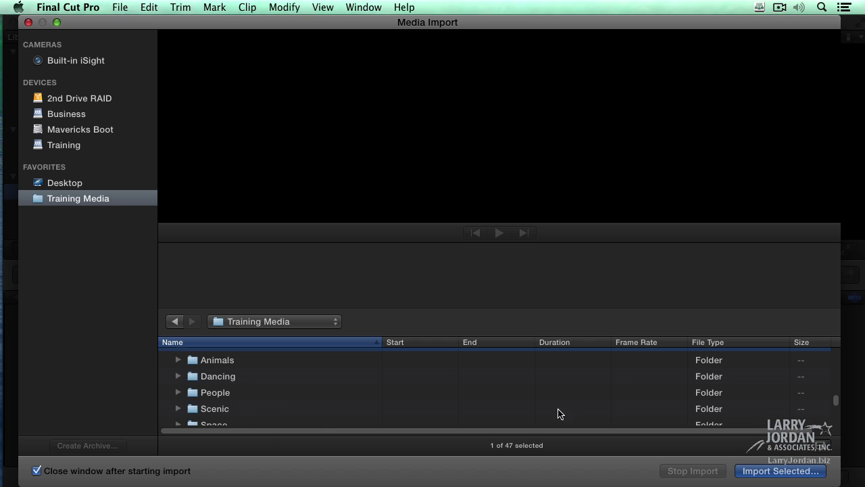
{"action": "scroll", "coordinate": [415, 381], "scroll_direction": "up", "scroll_amount": 4}
{"action": "left_click", "coordinate": [762, 474]}
Target the existing Media event in Stock Footage, after briefly trying Create new event.
{"action": "left_click", "coordinate": [410, 51]}
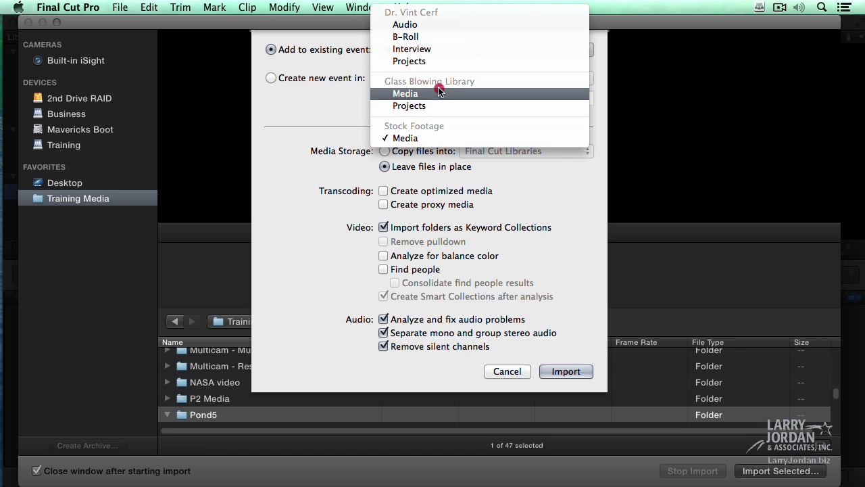
{"action": "left_click", "coordinate": [433, 139]}
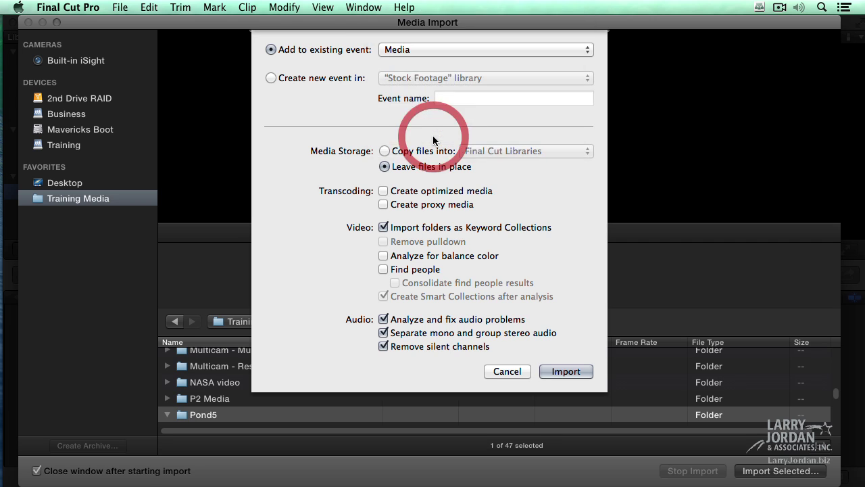
{"action": "left_click", "coordinate": [338, 78]}
{"action": "left_click", "coordinate": [394, 79]}
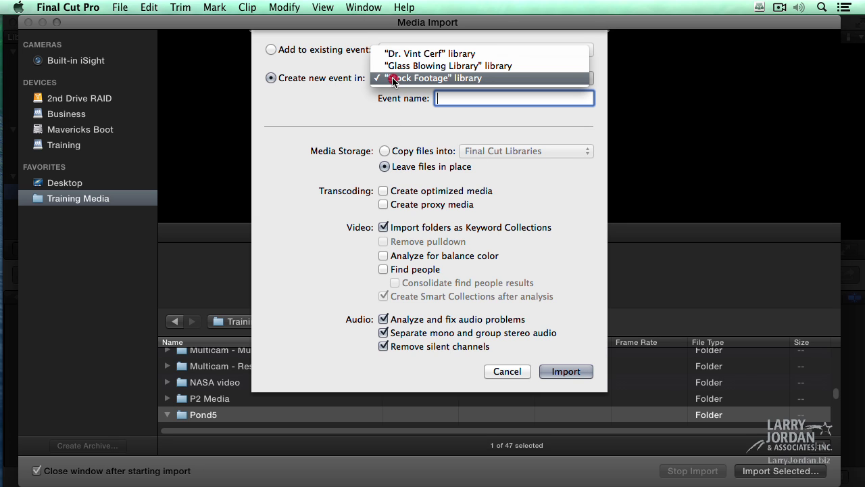
{"action": "left_click", "coordinate": [405, 80]}
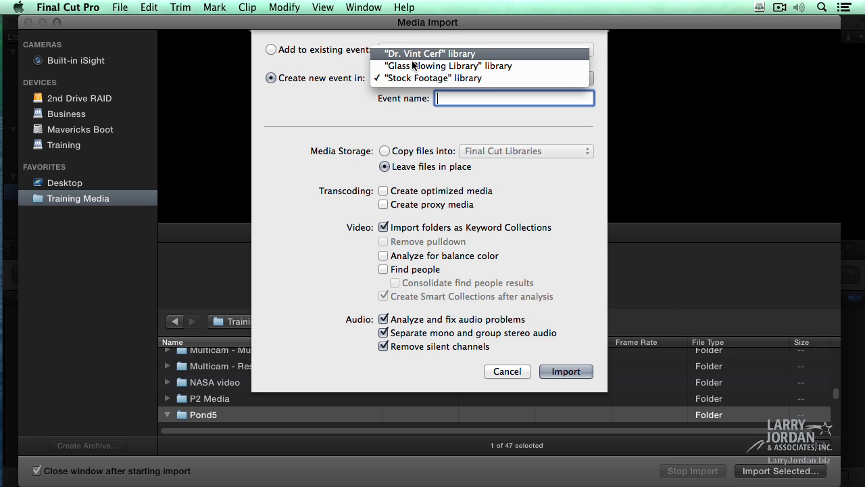
{"action": "left_click", "coordinate": [318, 61]}
{"action": "left_click", "coordinate": [271, 50]}
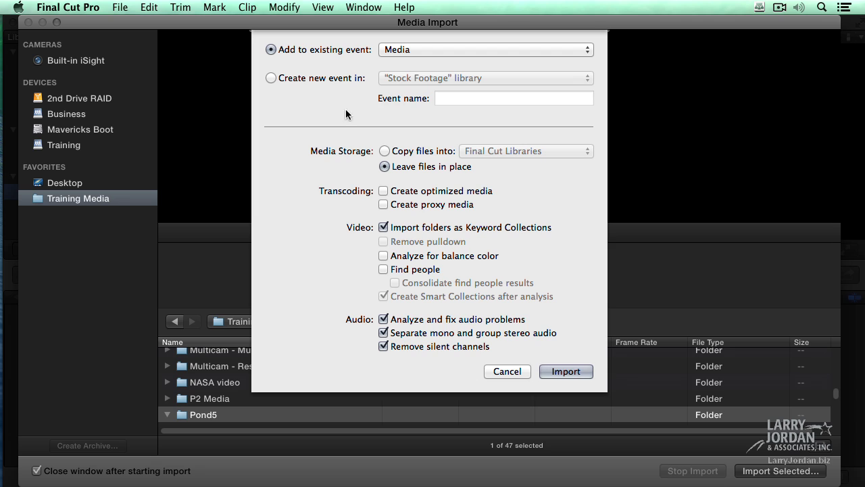
Choose Leave files in place instead of copying into Stock Footage, and enable Create optimized media.
{"action": "left_click", "coordinate": [384, 151]}
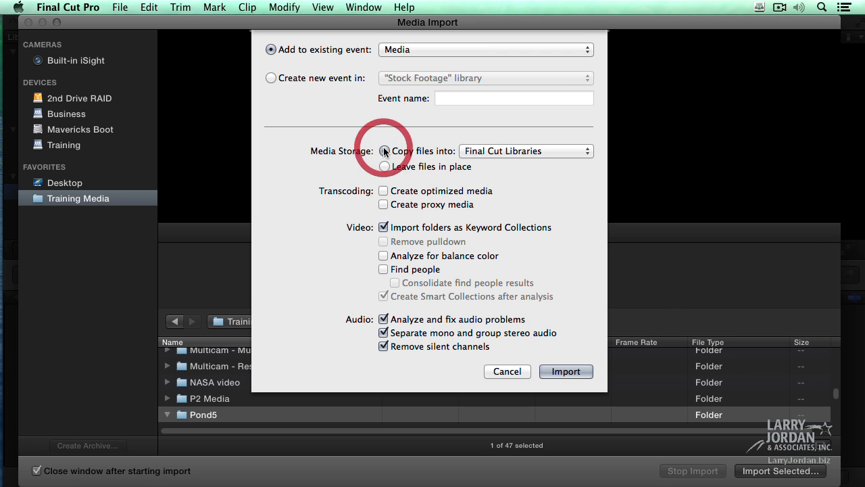
{"action": "left_click", "coordinate": [559, 151]}
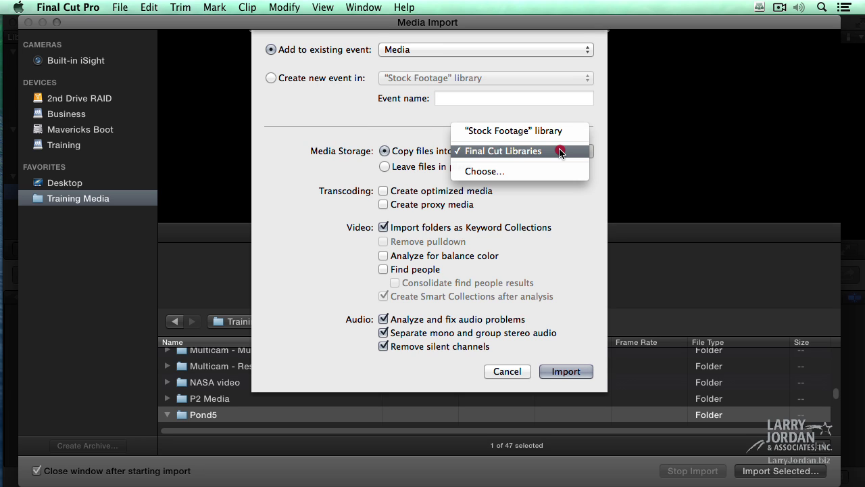
{"action": "left_click_drag", "start_coordinate": [559, 151], "coordinate": [560, 138]}
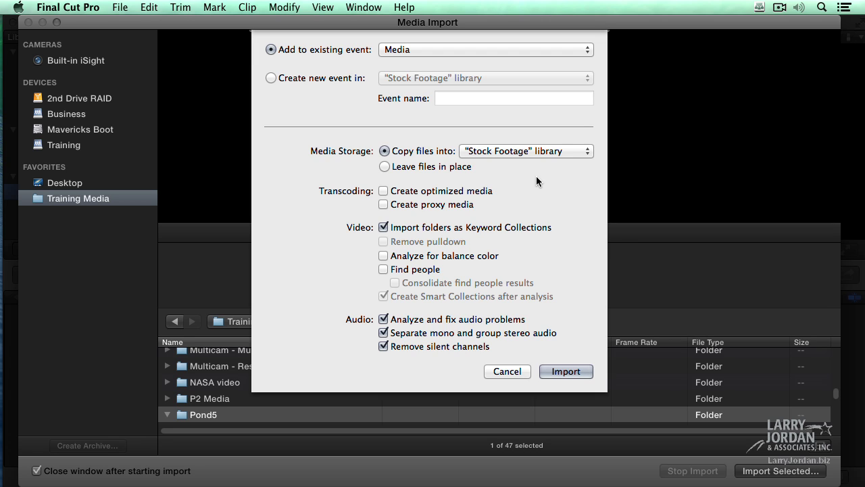
{"action": "left_click", "coordinate": [434, 170]}
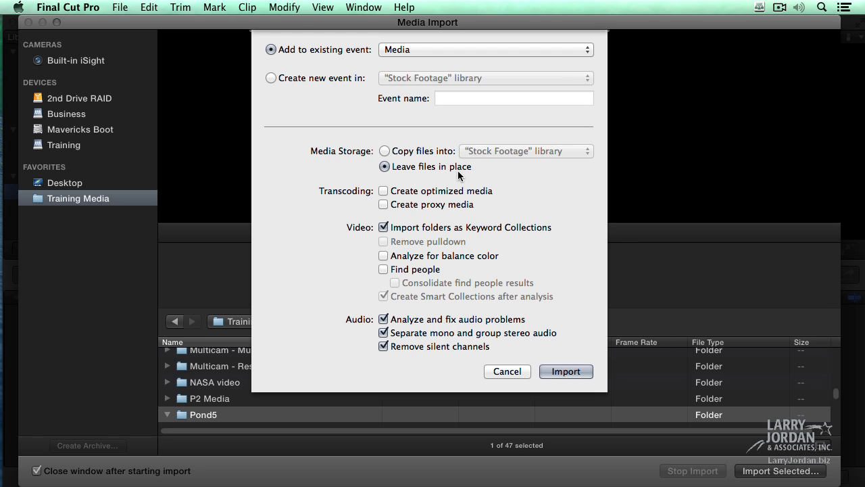
{"action": "left_click", "coordinate": [438, 152]}
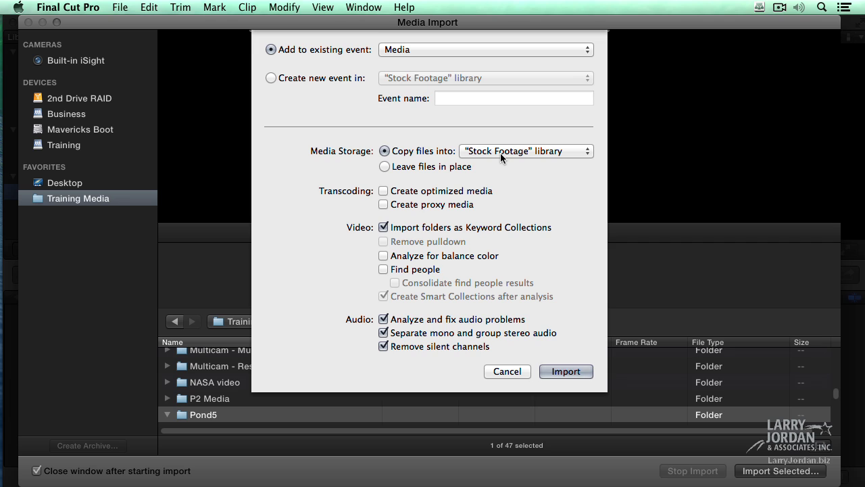
{"action": "left_click", "coordinate": [437, 166]}
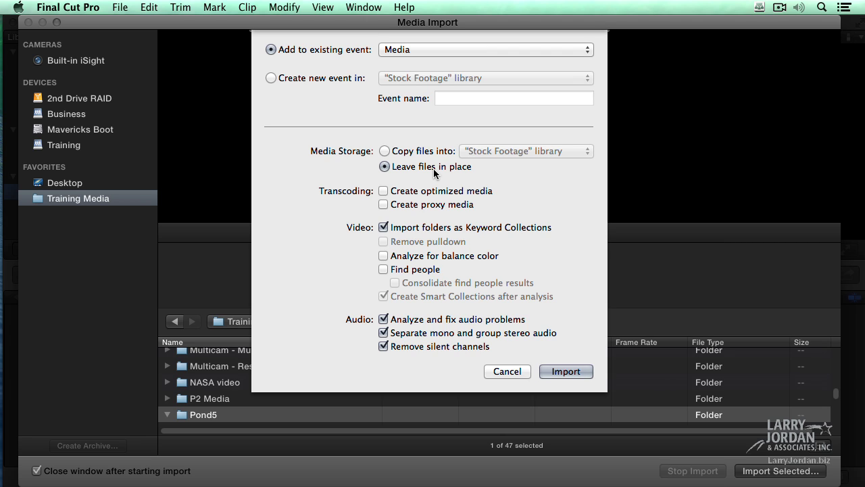
{"action": "left_click", "coordinate": [484, 192]}
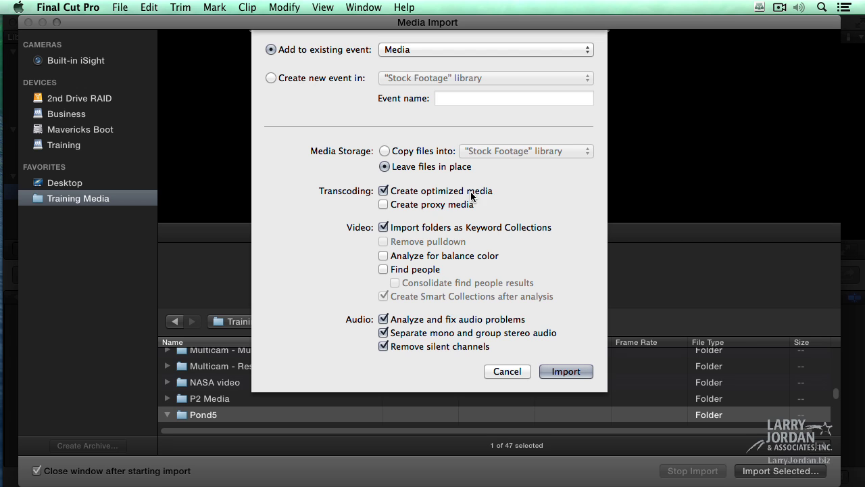
Turn on Create proxy media in the Pond5 import's Transcoding options.
{"action": "left_click", "coordinate": [471, 204]}
Set the Pond5 import to Leave files in place, with Create optimized media and Create proxy media off.
{"action": "left_click", "coordinate": [440, 204]}
{"action": "left_click", "coordinate": [441, 191]}
{"action": "left_click", "coordinate": [423, 153]}
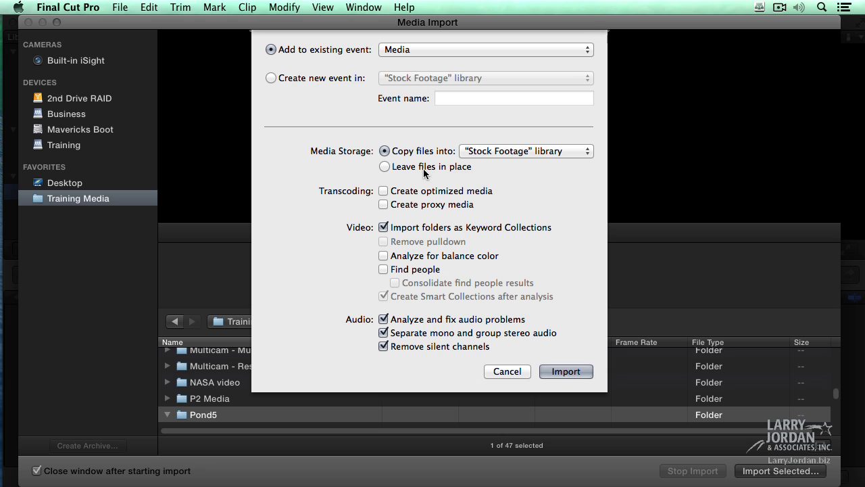
{"action": "left_click", "coordinate": [424, 171]}
{"action": "left_click", "coordinate": [480, 193]}
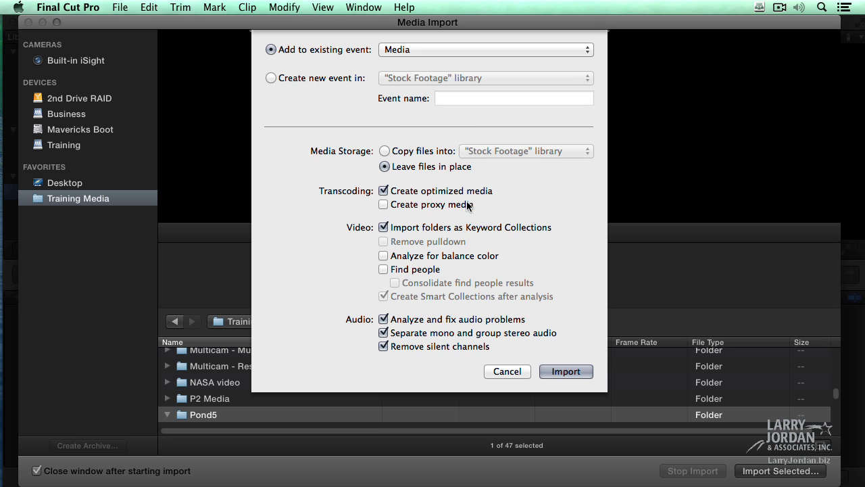
{"action": "left_click", "coordinate": [457, 208]}
{"action": "left_click", "coordinate": [457, 208]}
{"action": "left_click", "coordinate": [458, 193]}
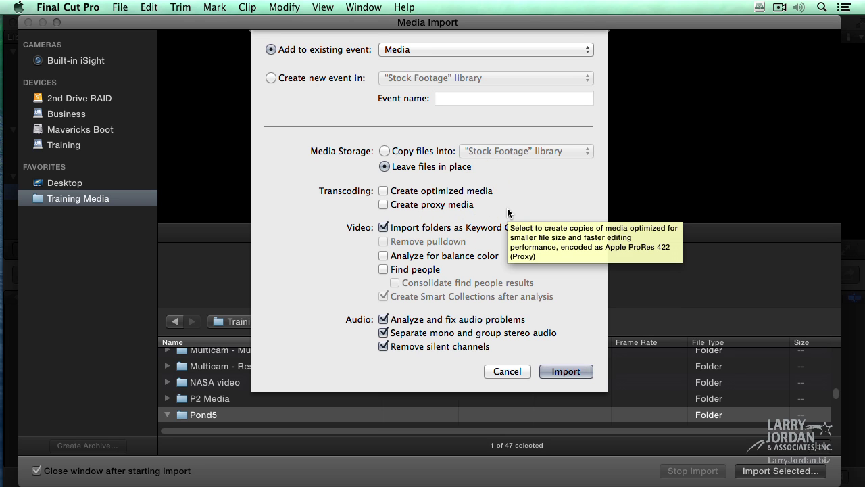